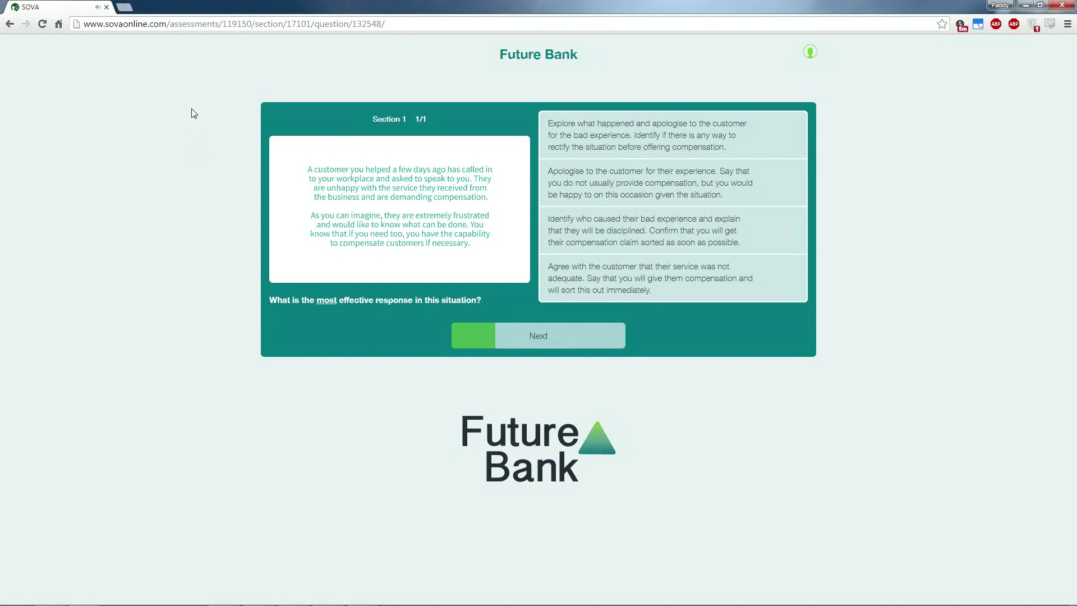
# Answer Section 1: mark exploring what happened and apologising as most effective, apologising with unusual compensation as least effective, and submit.
pyautogui.click(635, 136)
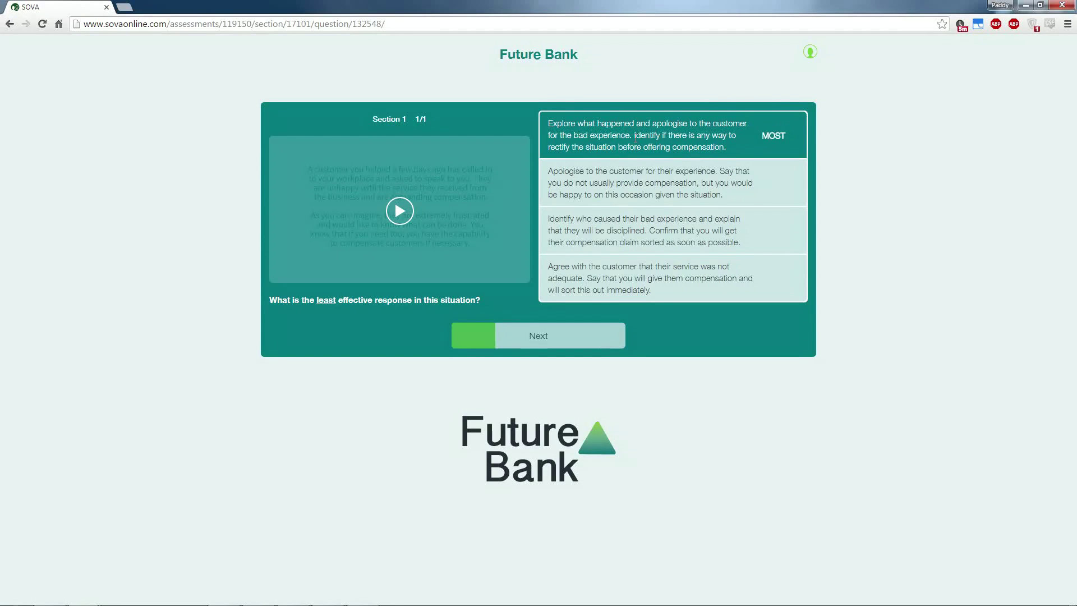
pyautogui.click(617, 183)
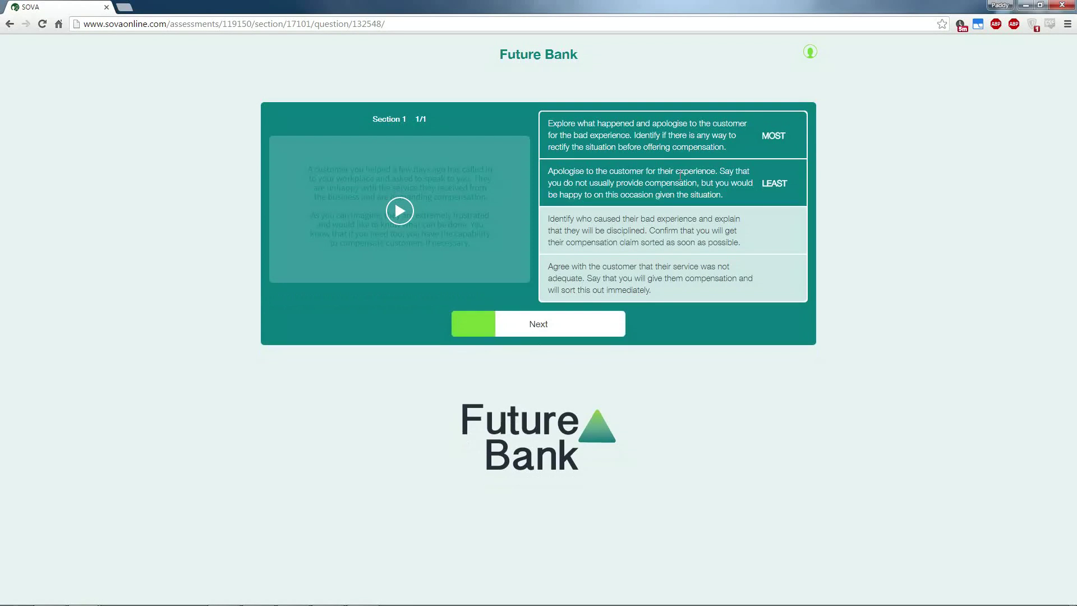
pyautogui.click(565, 331)
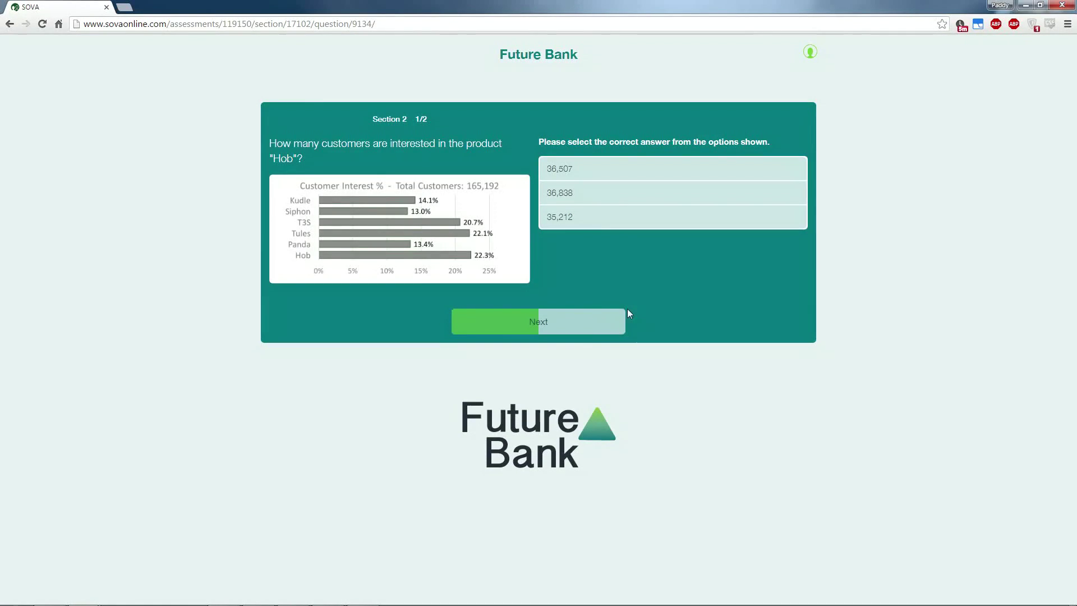
# Answer the Section 2 numerical questions with 36,838 for "Hob" and 92,838 for the combined products, and submit.
pyautogui.click(598, 191)
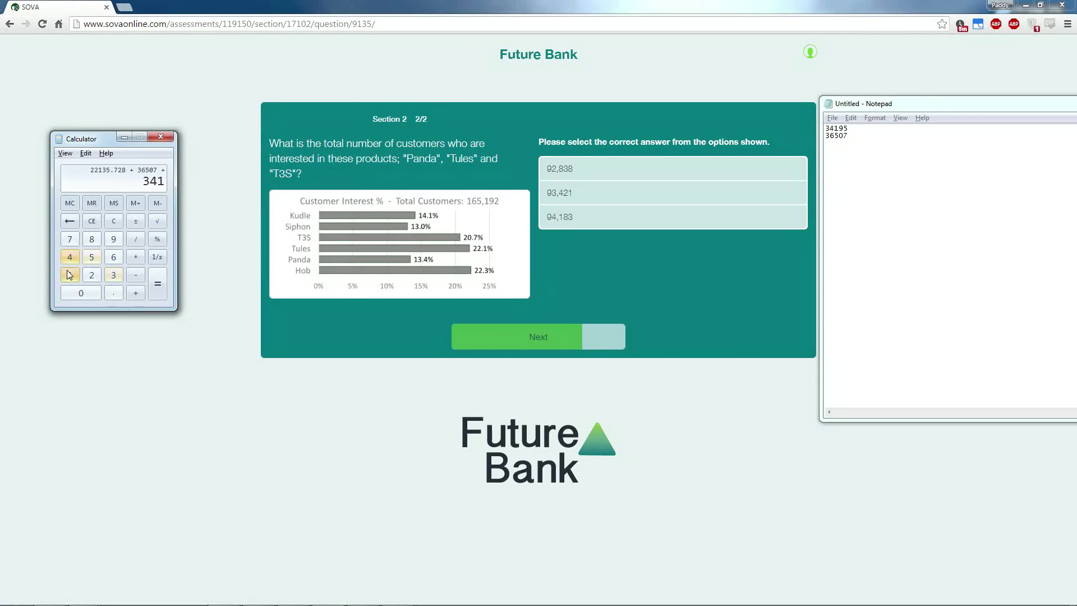
pyautogui.click(597, 168)
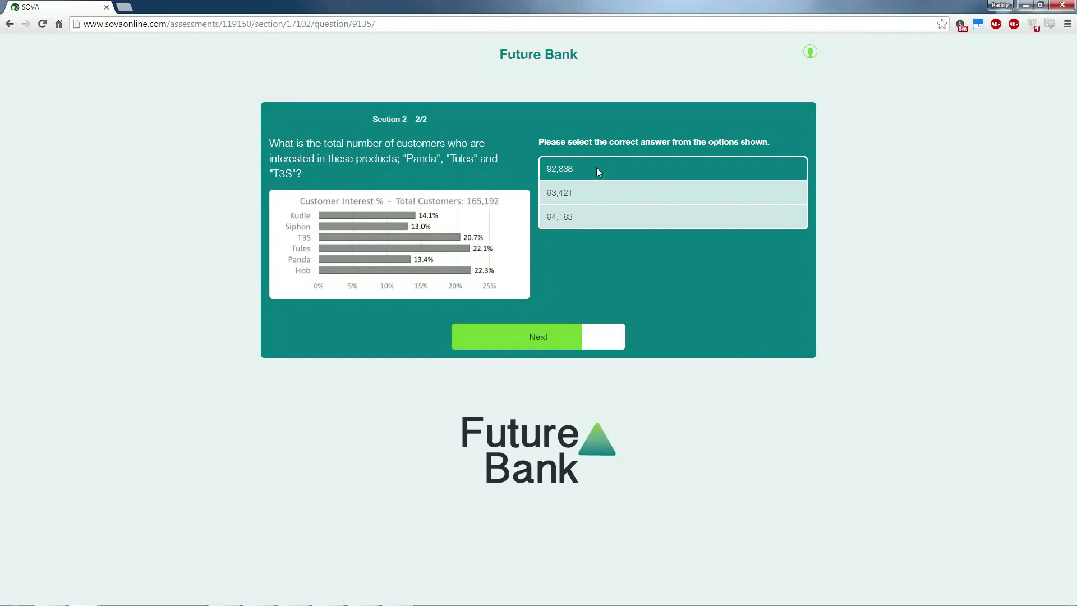
pyautogui.click(560, 343)
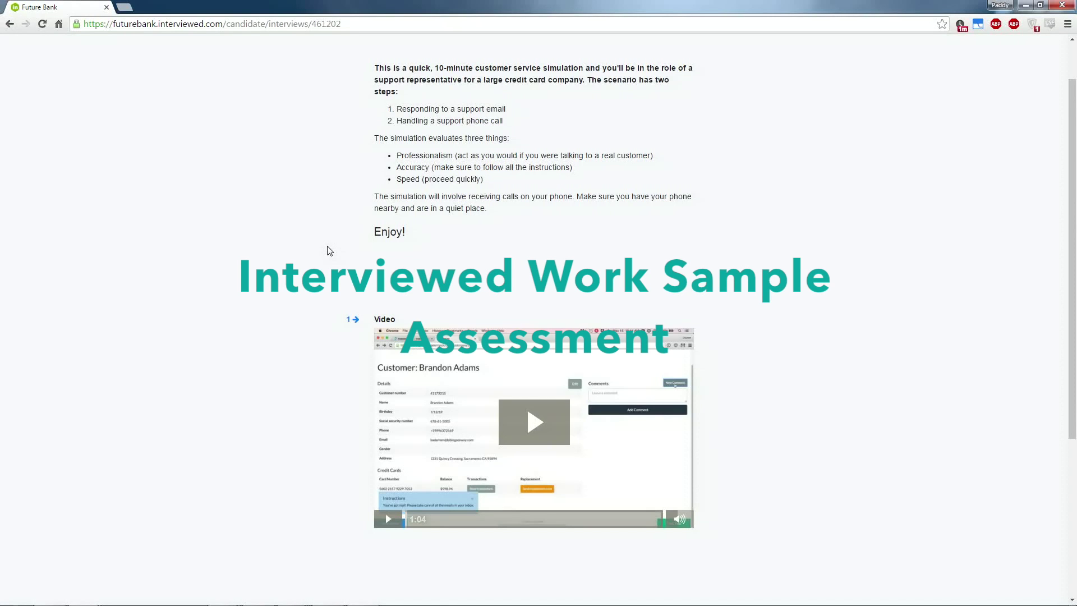
# Play the introductory video of the customer service simulation.
pyautogui.scroll(-2, 329, 251)
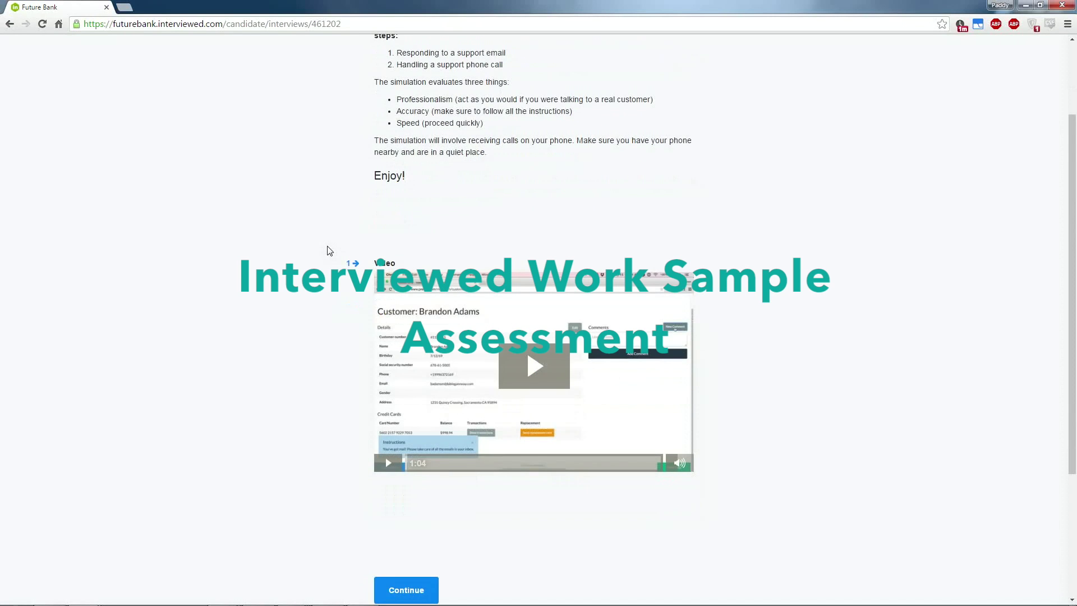
pyautogui.click(522, 303)
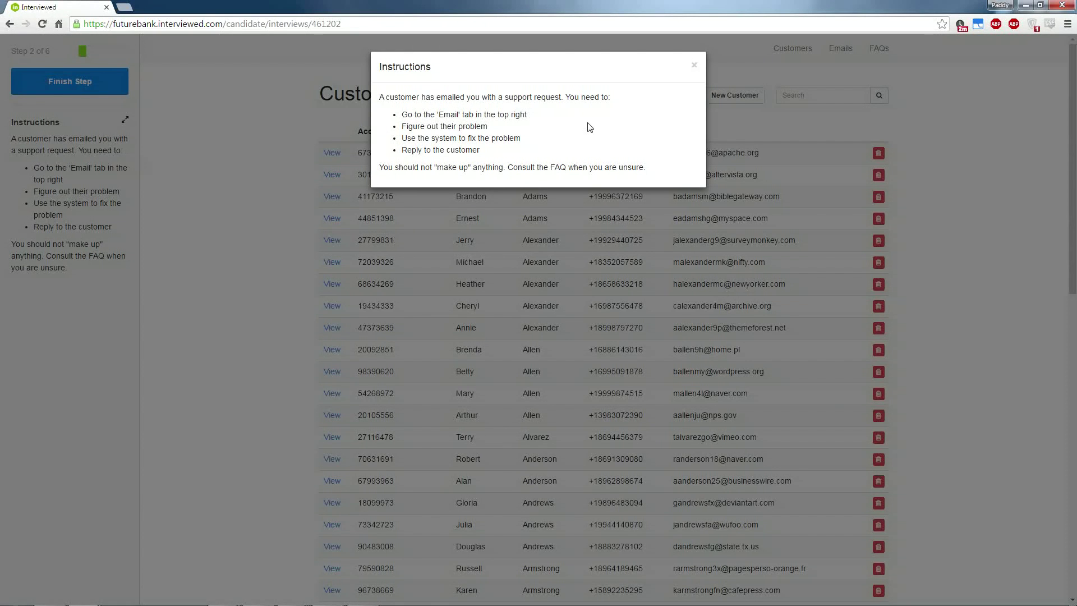
# Dismiss the support email instructions and open the FAQs in a separate browser tab for reference.
pyautogui.press('Escape')
pyautogui.middleClick(882, 52)
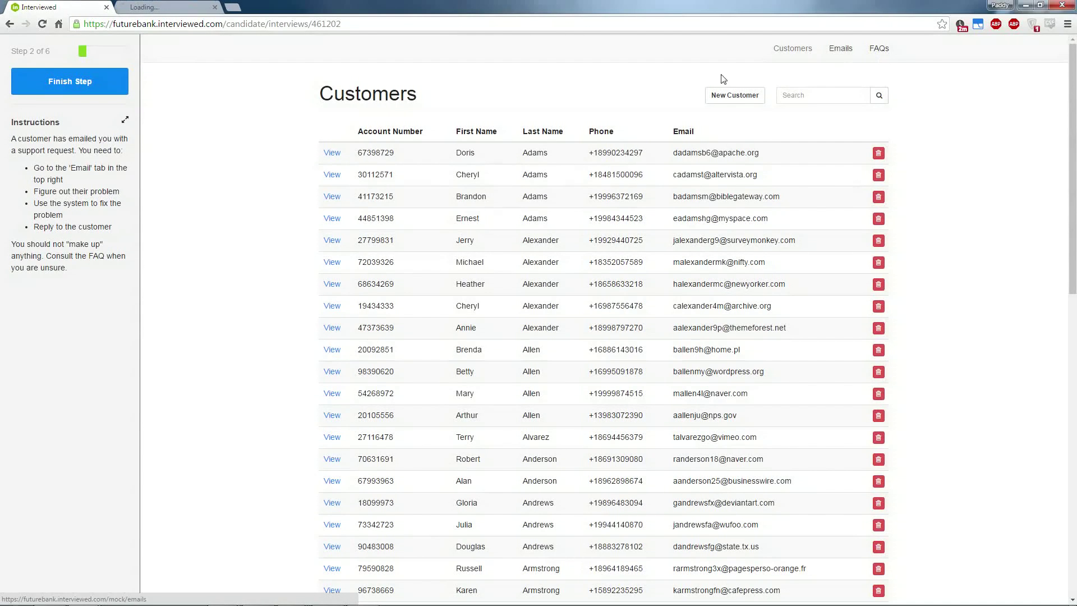
pyautogui.click(166, 7)
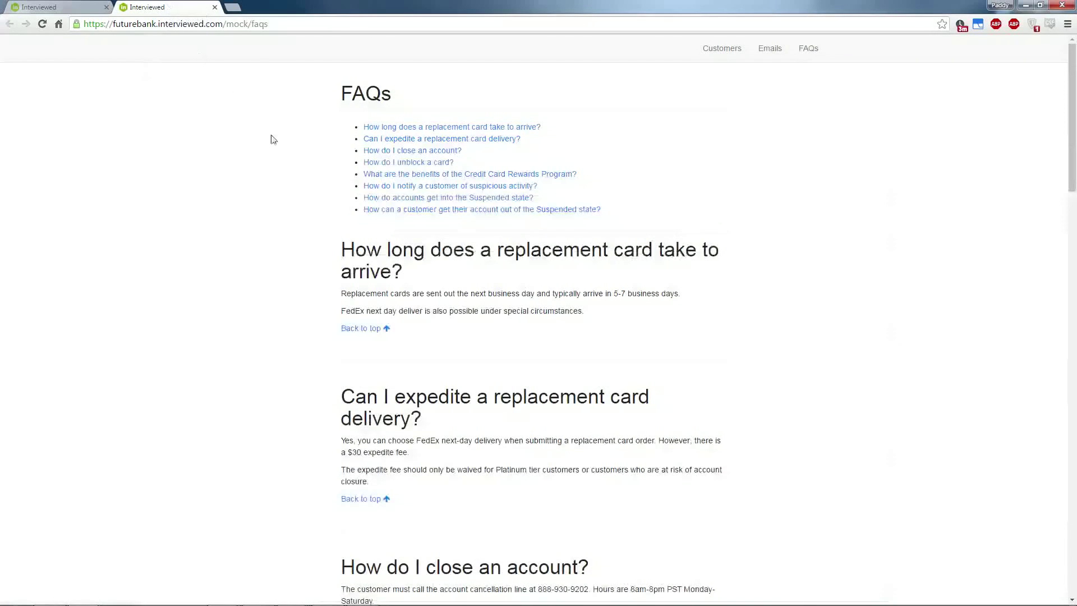
# Return to the simulation and open the inbox email with the subject "Cancel".
pyautogui.hotkey('ctrl', 'Tab')
pyautogui.click(841, 48)
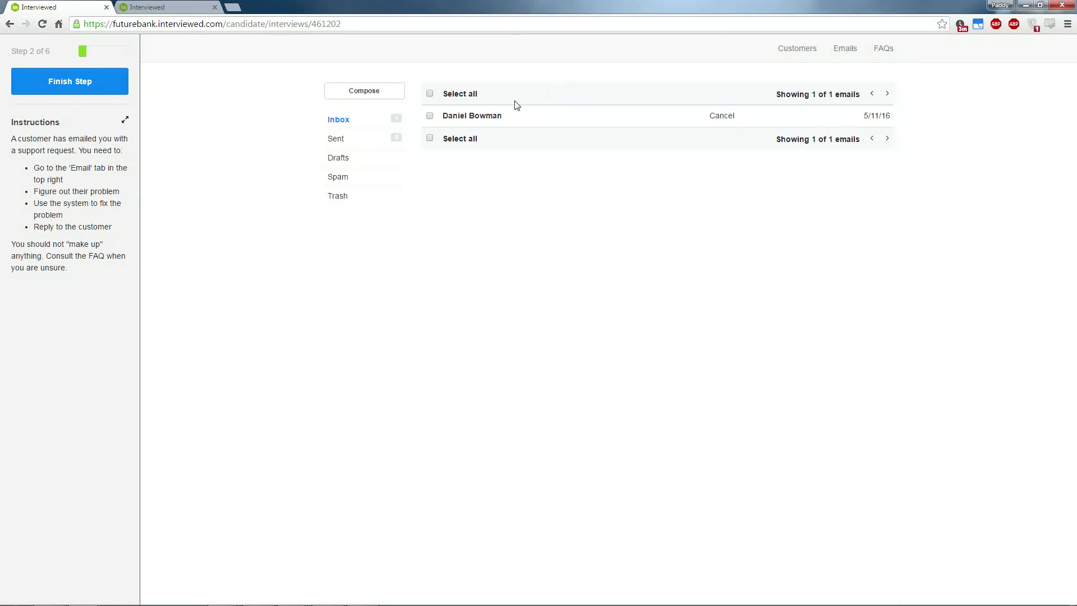
pyautogui.click(487, 118)
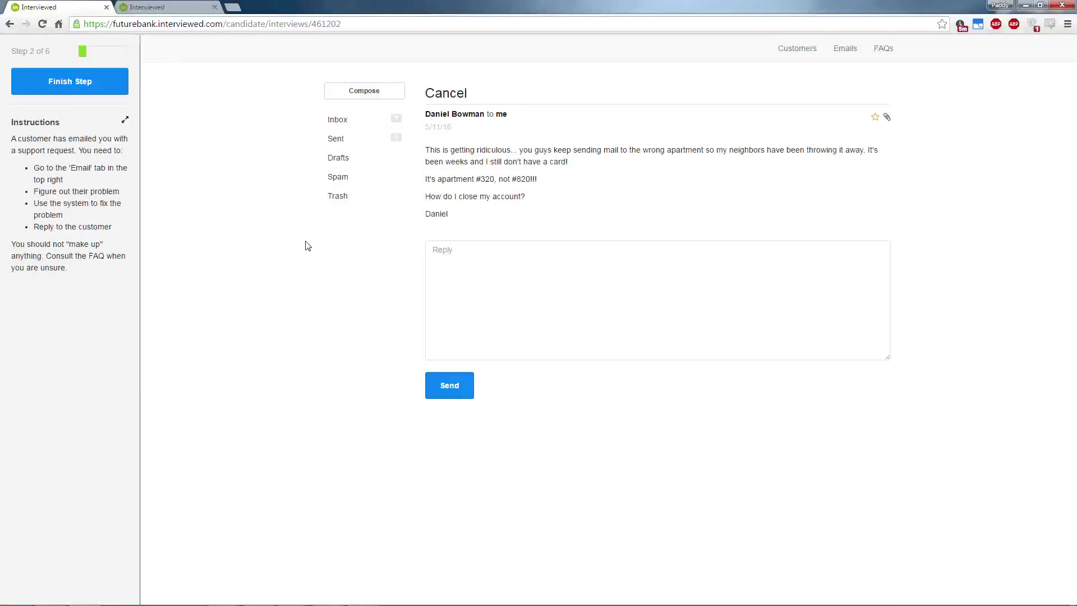
# Search the customer database for the email sender's last name and open the matching customer record.
pyautogui.click(797, 48)
pyautogui.click(735, 97)
pyautogui.write('Bowman')
pyautogui.click(808, 96)
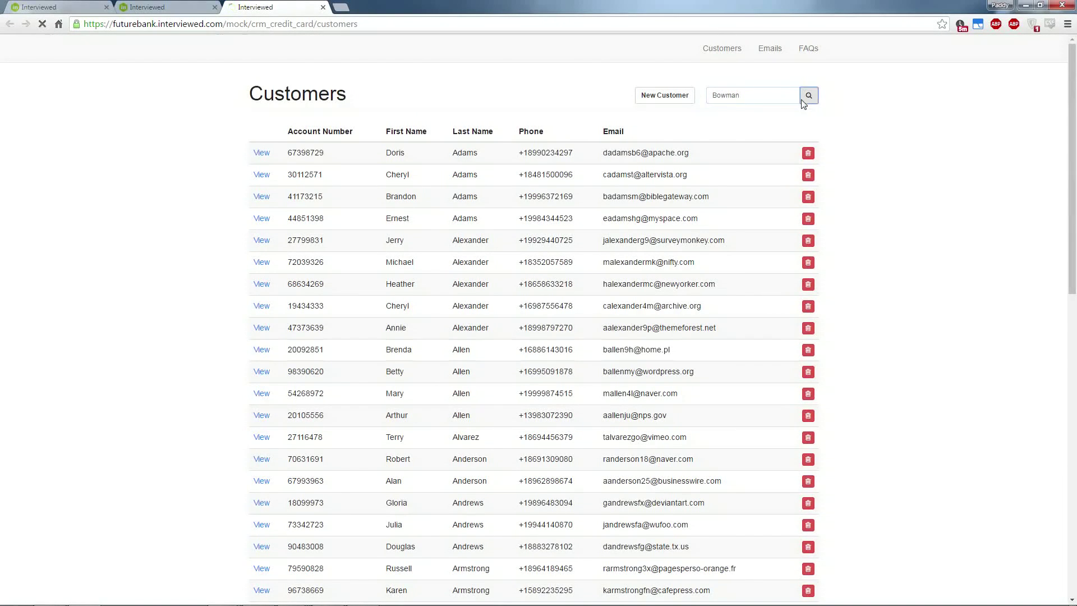
pyautogui.click(267, 156)
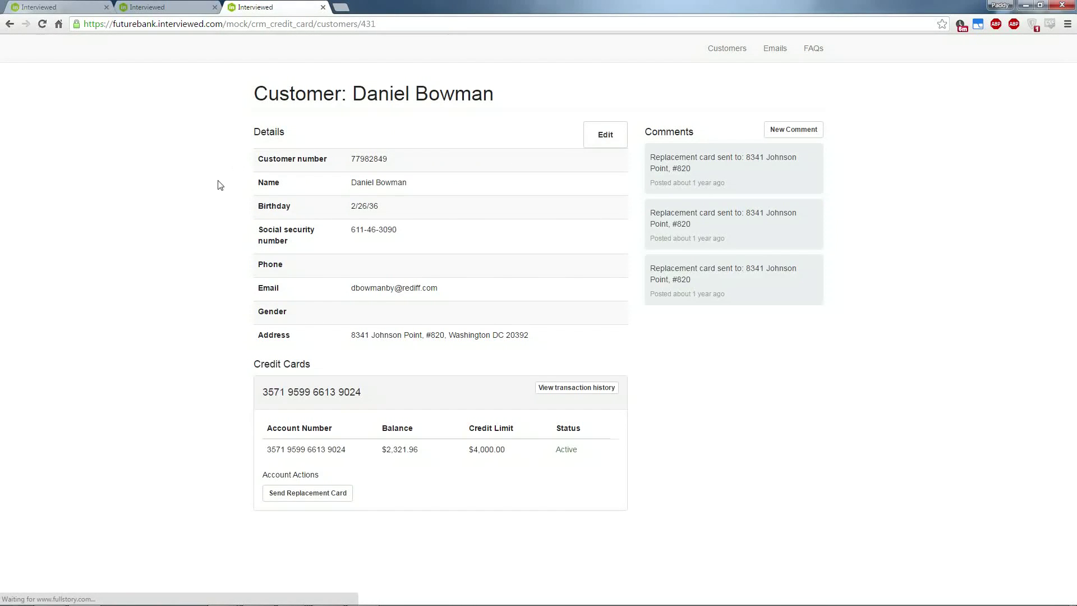
# Correct the apartment number in the customer's address to #320, save the record, and open the replacement card options.
pyautogui.click(608, 137)
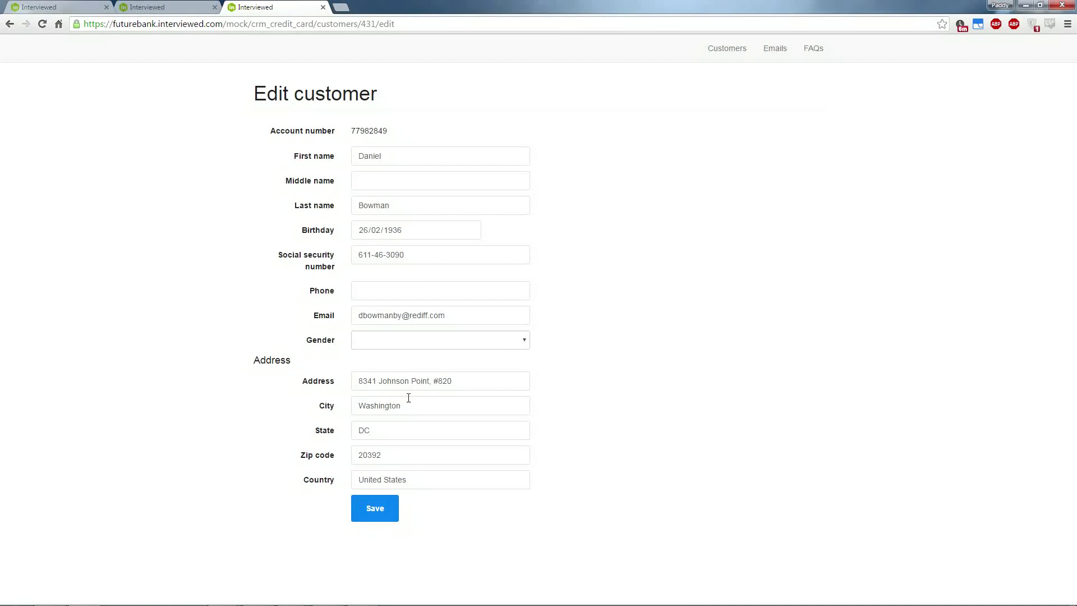
pyautogui.click(443, 381)
pyautogui.press('BackSpace')
pyautogui.write('3')
pyautogui.click(375, 508)
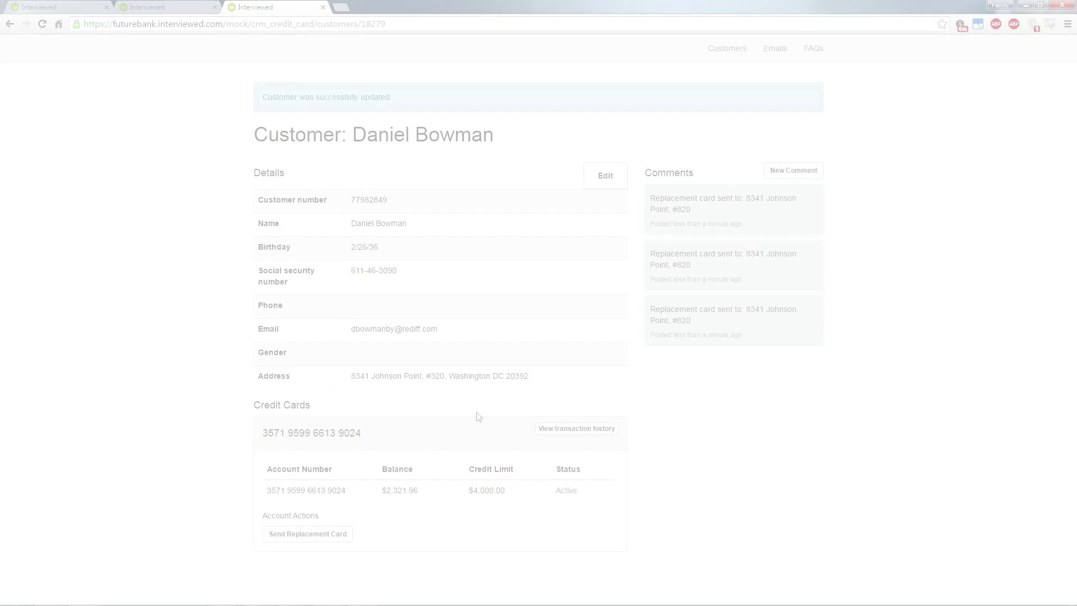
pyautogui.click(307, 534)
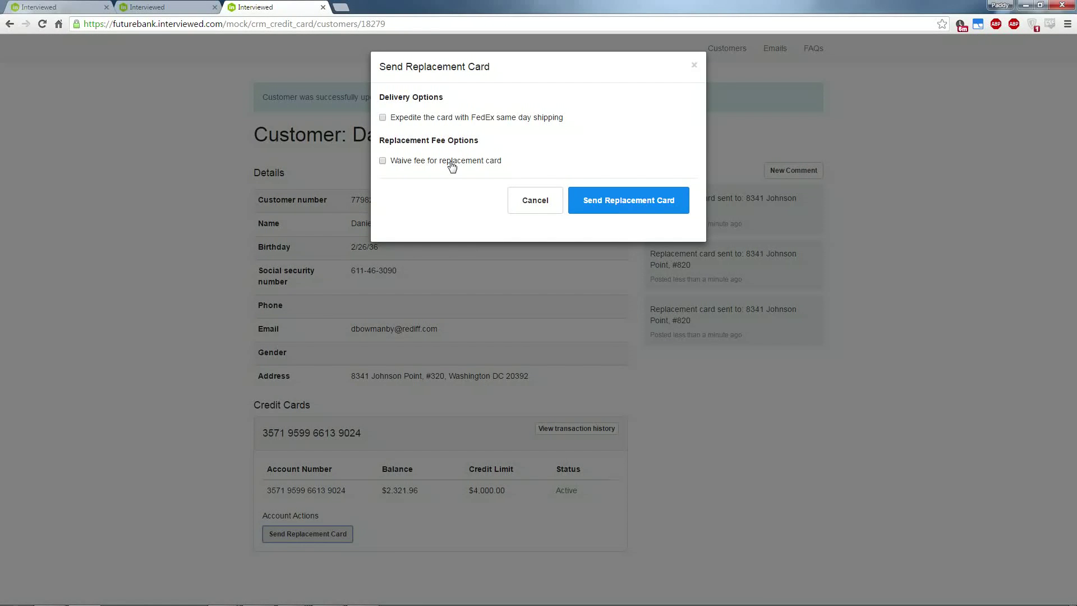
# Reply to the "Cancel" email with an apology, free expedited FedEx card delivery and the account cancellation line details, and send it.
pyautogui.hotkey('ctrl', '1')
pyautogui.click(476, 256)
pyautogui.write('Hi Daniel,')
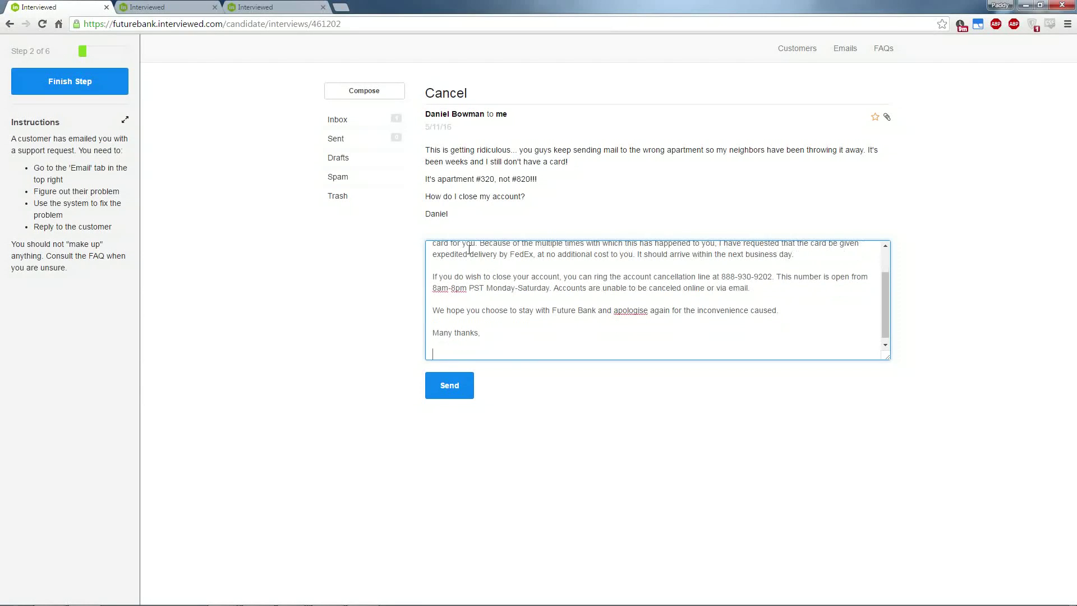
pyautogui.write('Patrick')
pyautogui.click(450, 386)
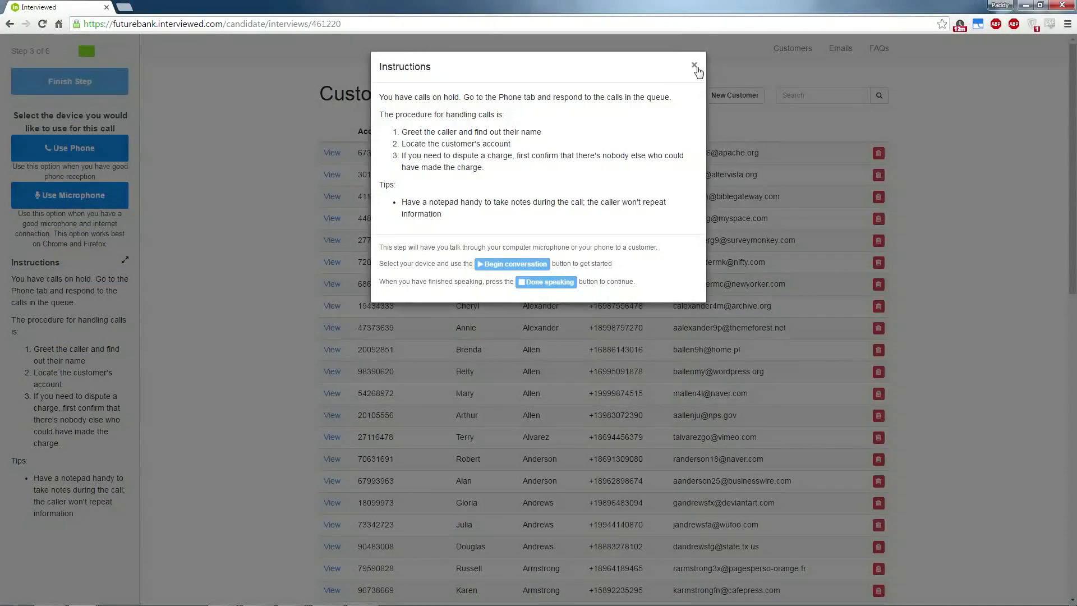
# Greet the caller on hold and open their record by searching the customers for the caller's last name.
pyautogui.click(694, 65)
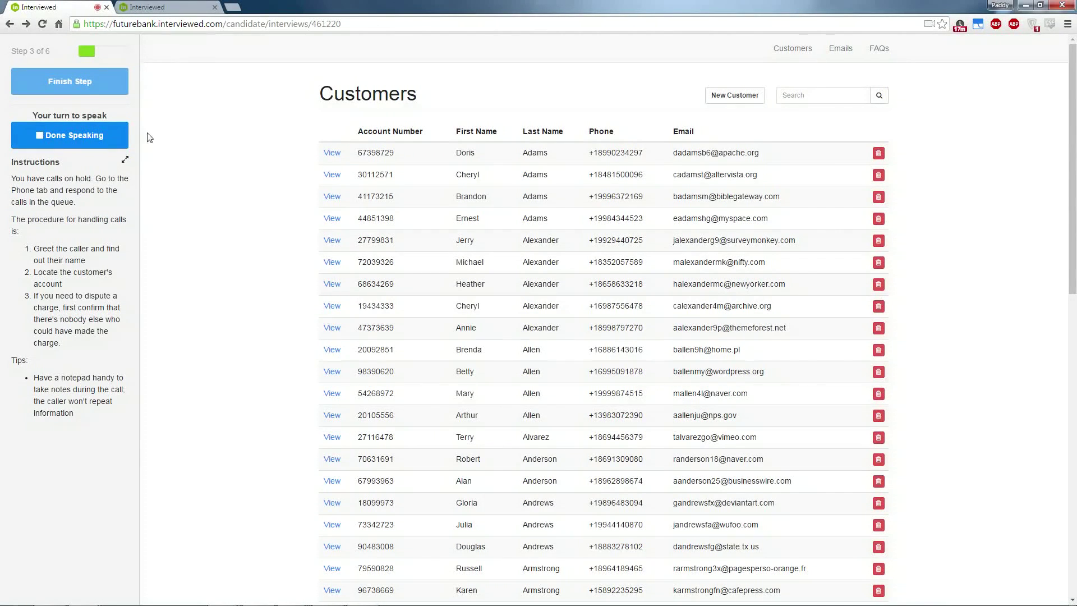
pyautogui.click(122, 137)
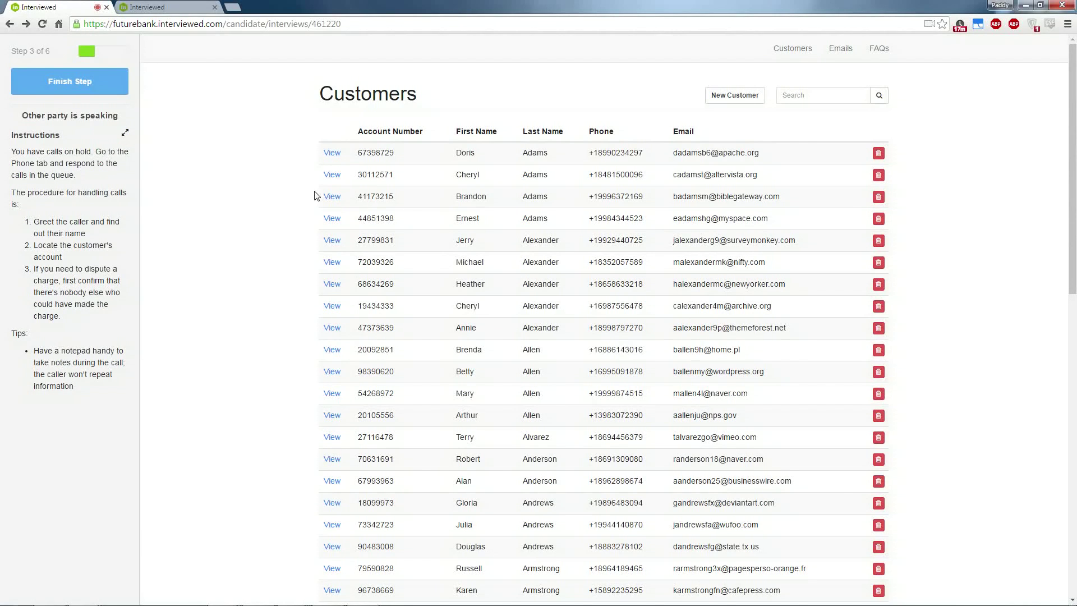
pyautogui.click(818, 97)
pyautogui.write('barnes')
pyautogui.click(878, 98)
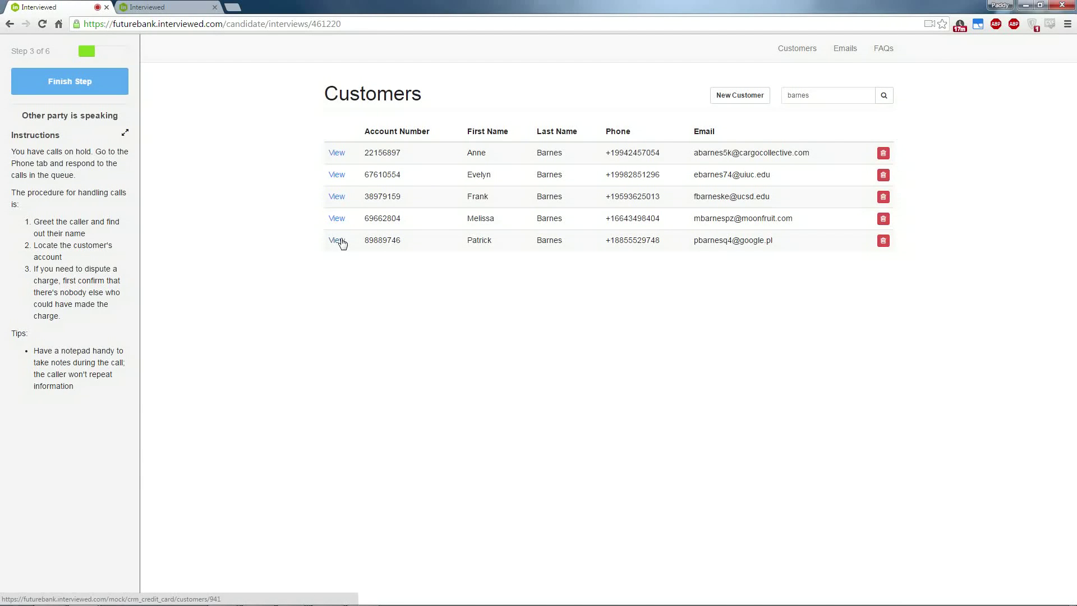
pyautogui.click(342, 241)
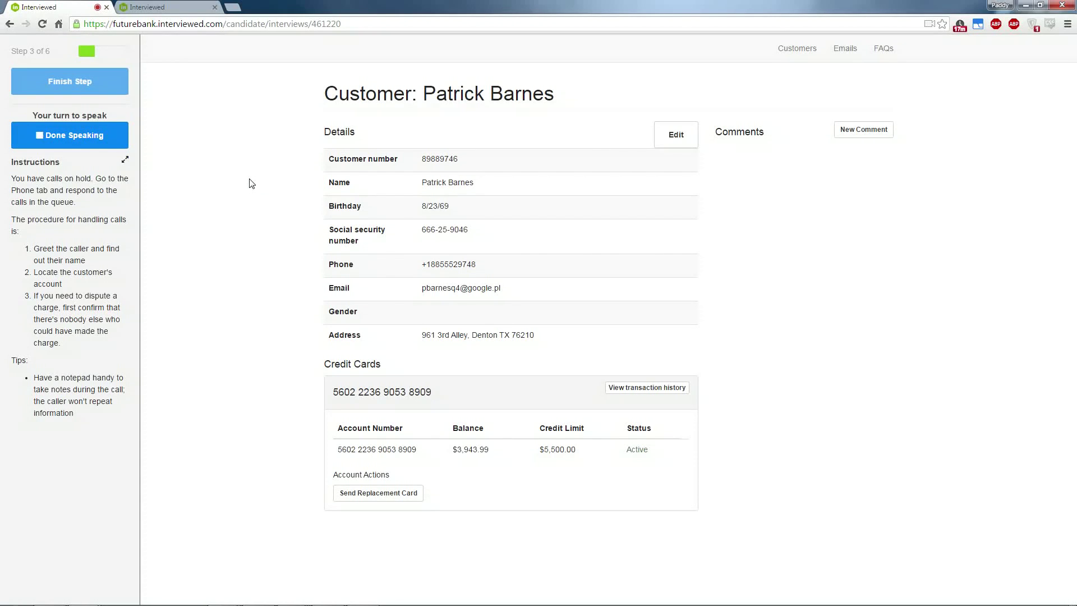
# Complete the next speaking turn and look through the caller's credit card transaction history.
pyautogui.click(110, 145)
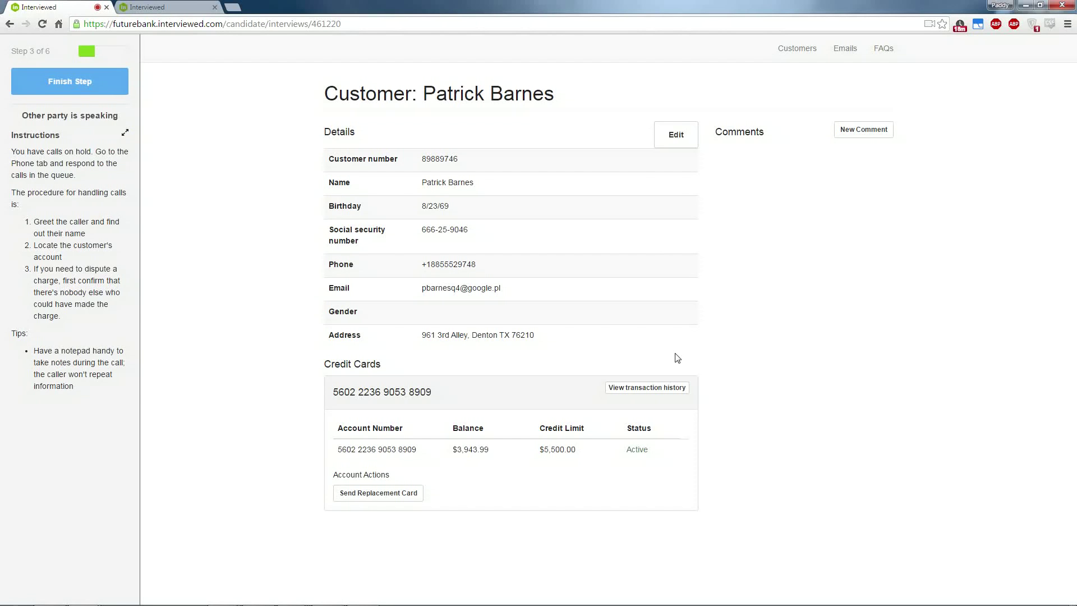
pyautogui.click(627, 390)
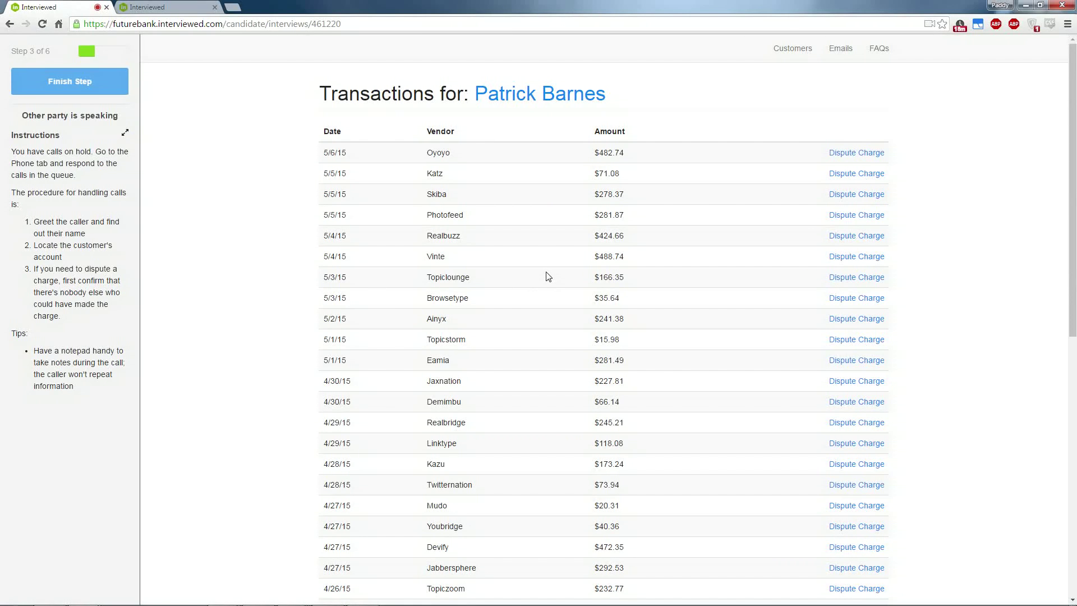
pyautogui.scroll(-7, 548, 276)
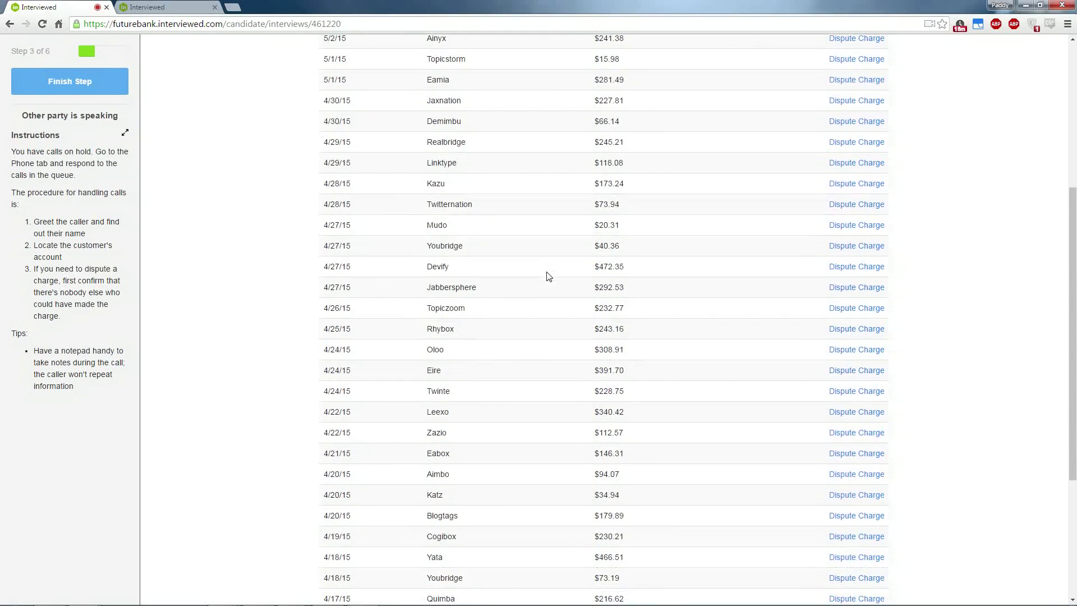
pyautogui.scroll(-2, 549, 276)
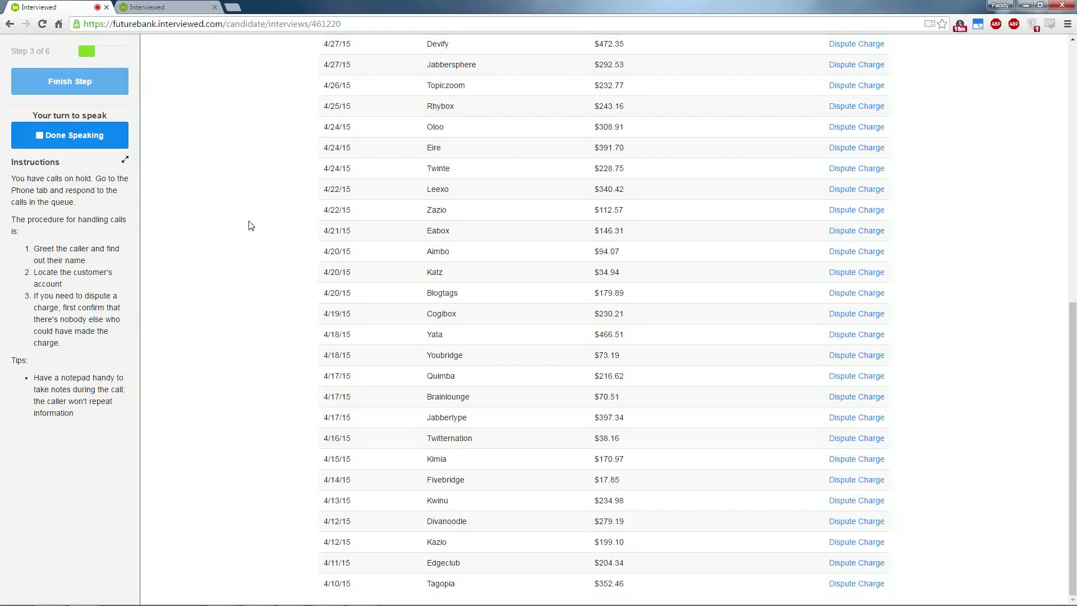
# Complete the speaking turn about the charge and dispute the 4/12/15 Divanoodle transaction of $279.19.
pyautogui.click(87, 138)
pyautogui.click(112, 142)
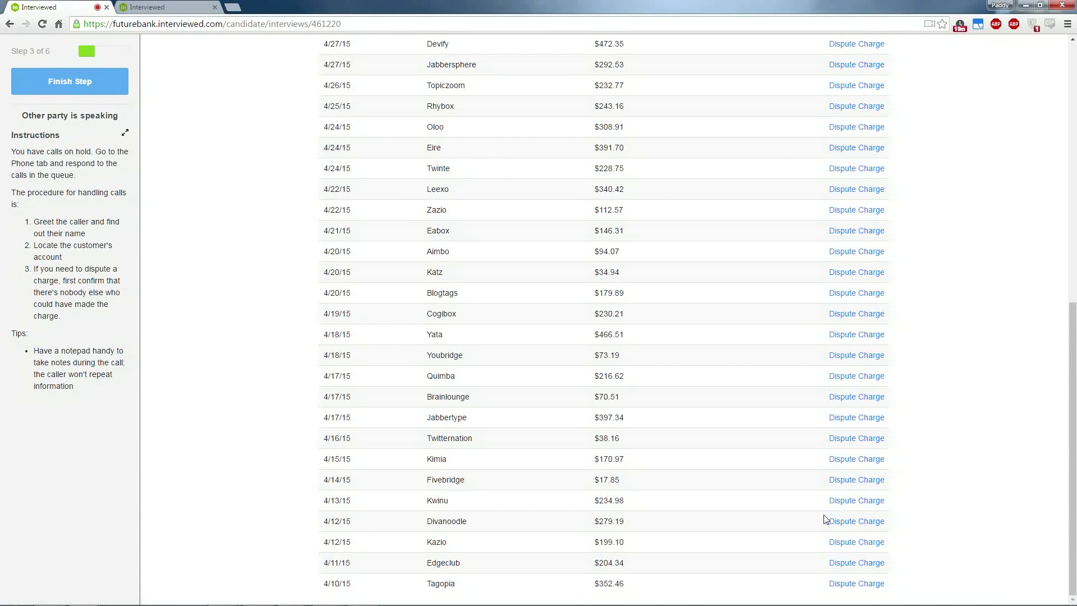
pyautogui.click(839, 526)
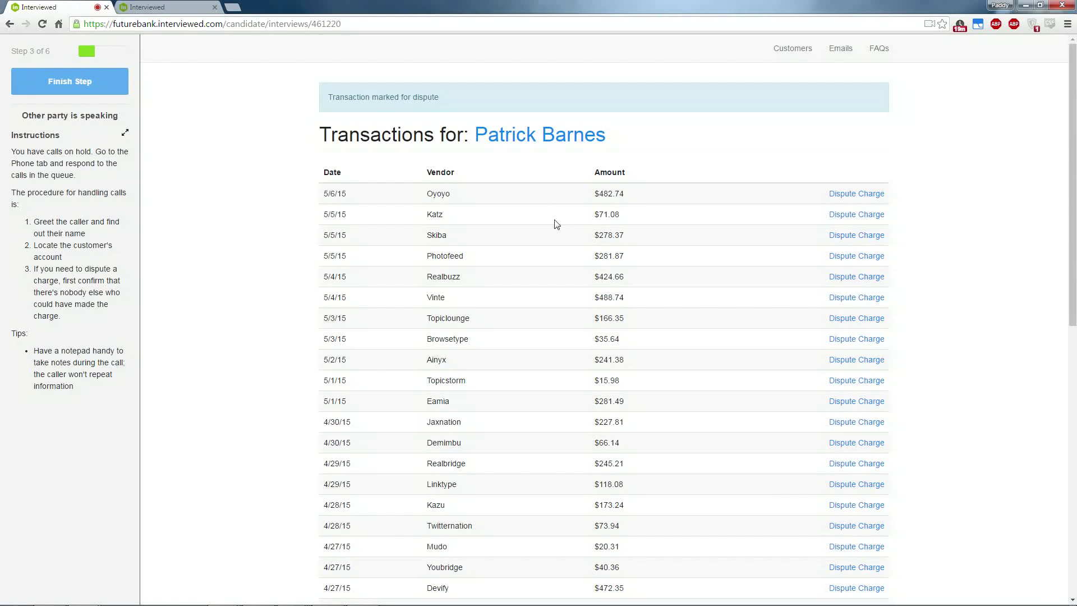
# Complete the last speaking turn of the call and start a replacement card order from the caller's customer record.
pyautogui.click(521, 138)
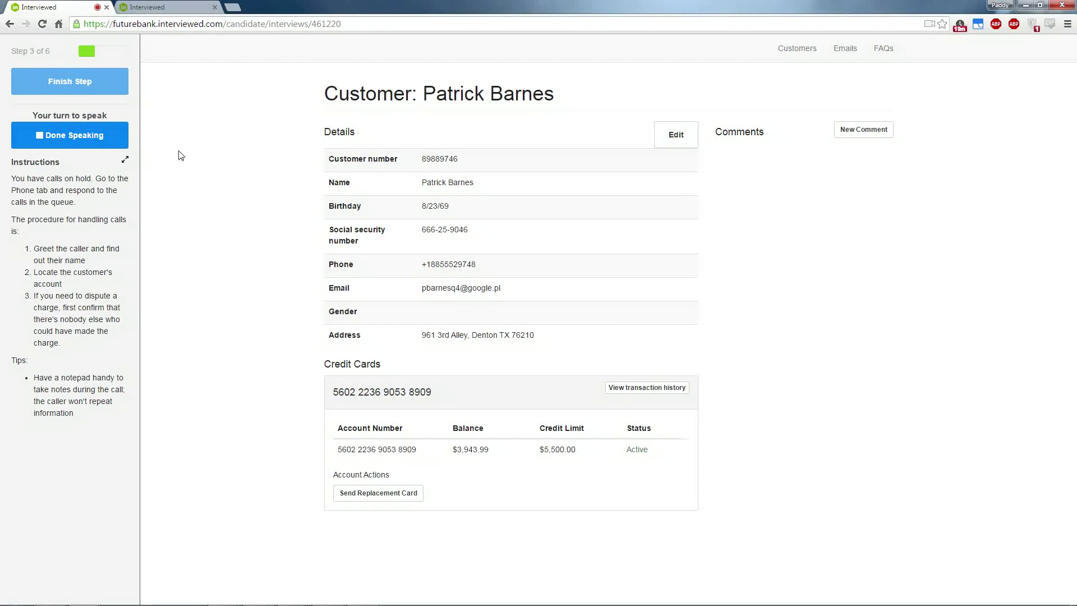
pyautogui.click(109, 138)
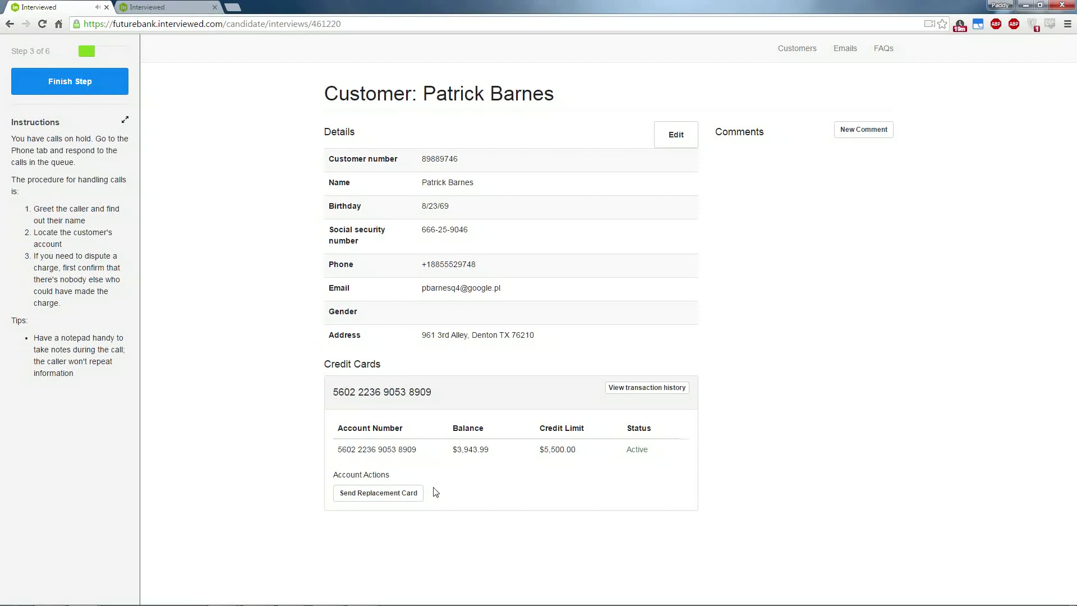
pyautogui.click(404, 492)
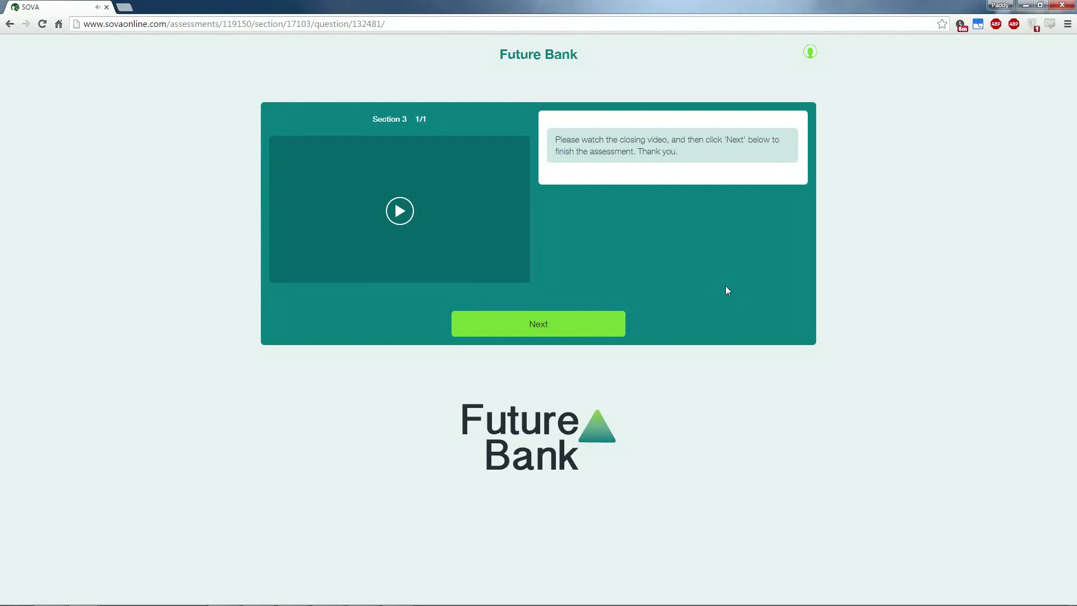
# Submit the Section 3 closing page to finish the assessment.
pyautogui.click(570, 329)
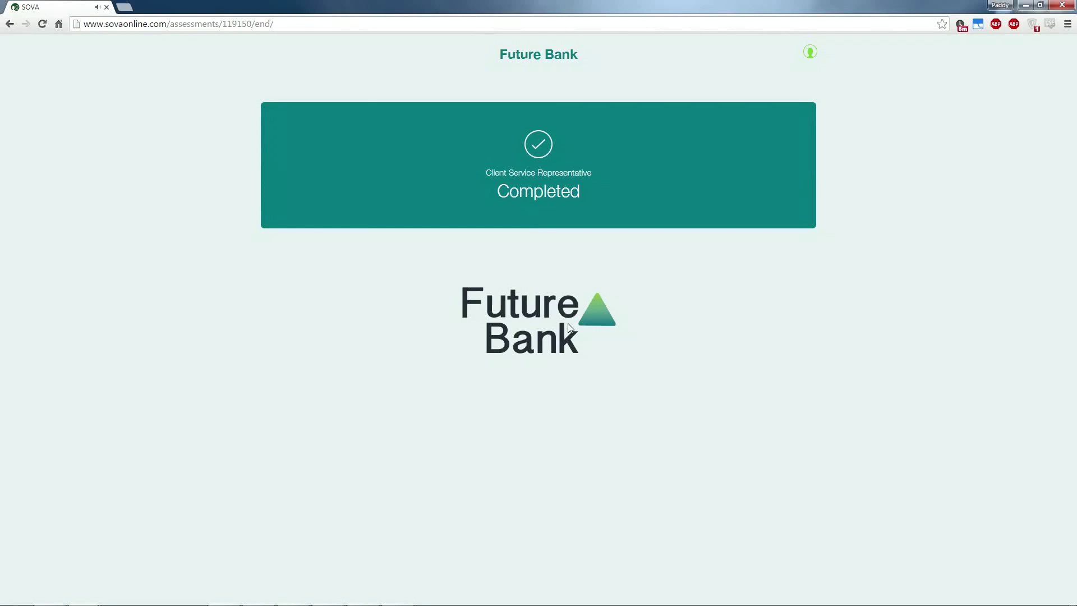